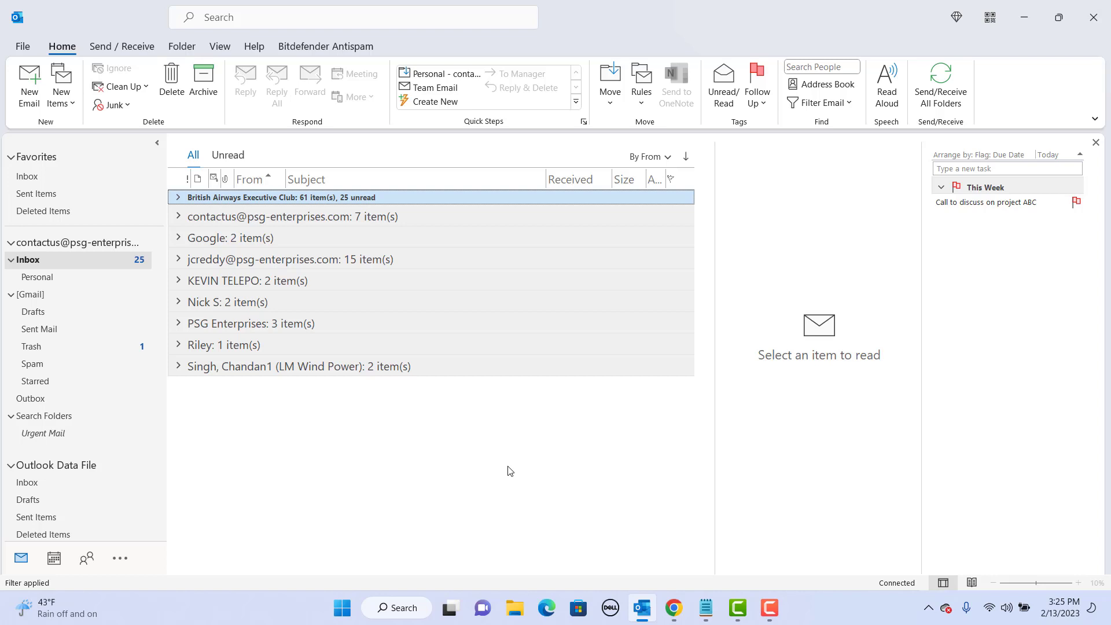
pyautogui.write('Pr')
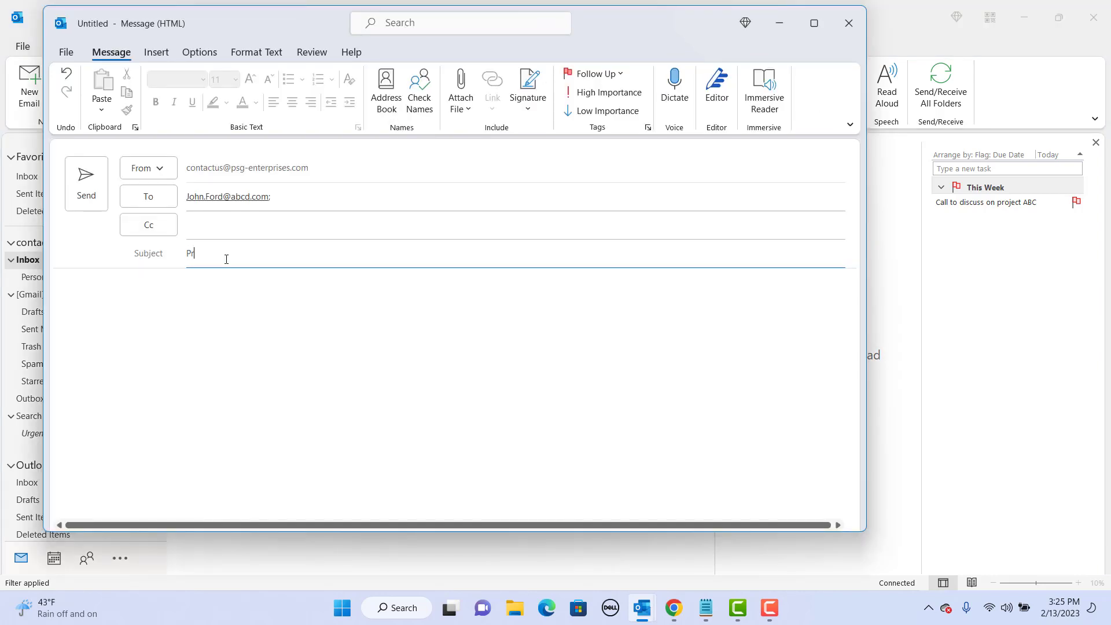
pyautogui.write('oject A')
pyautogui.write('BC')
pyautogui.click(82, 287)
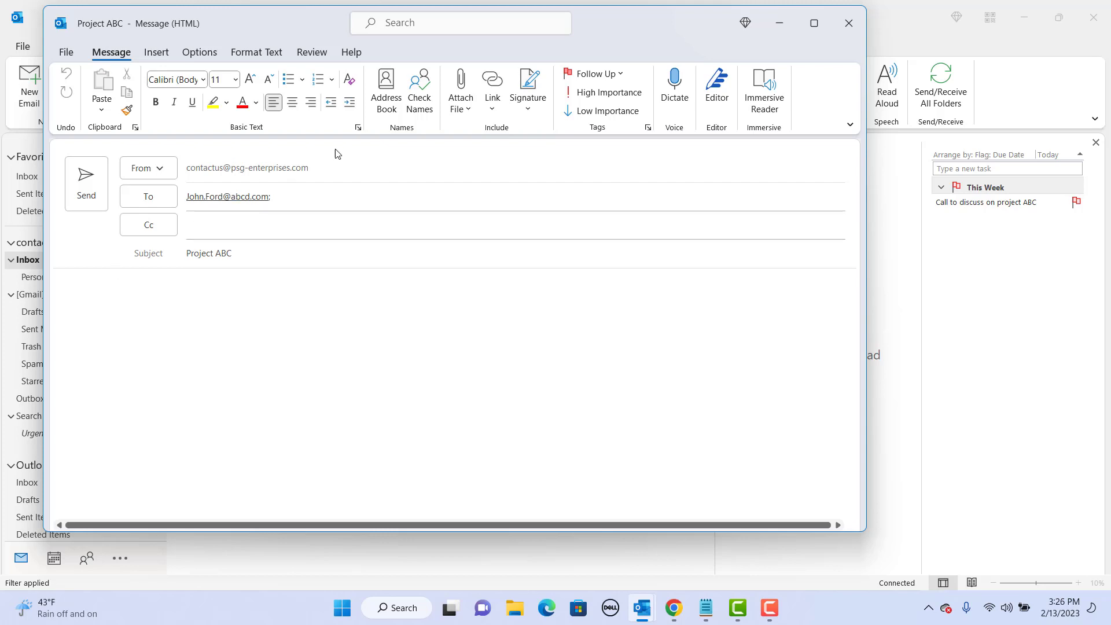
# Dictate the greeting, the request to discuss project ABC and call back, and the 'Thank you, David' sign-off
pyautogui.click(670, 101)
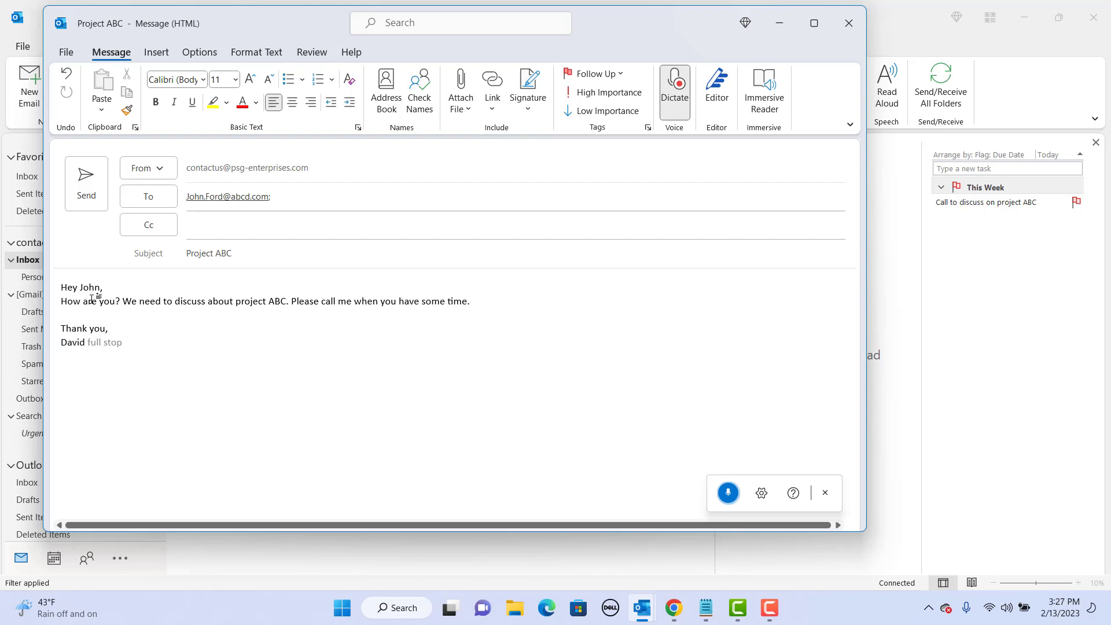
pyautogui.click(826, 494)
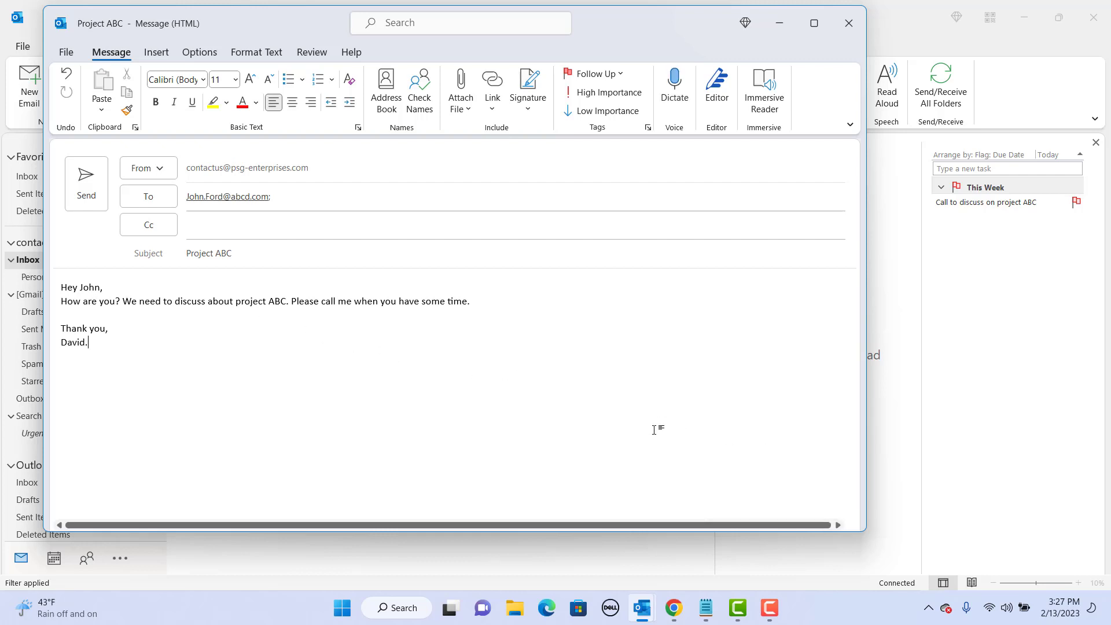